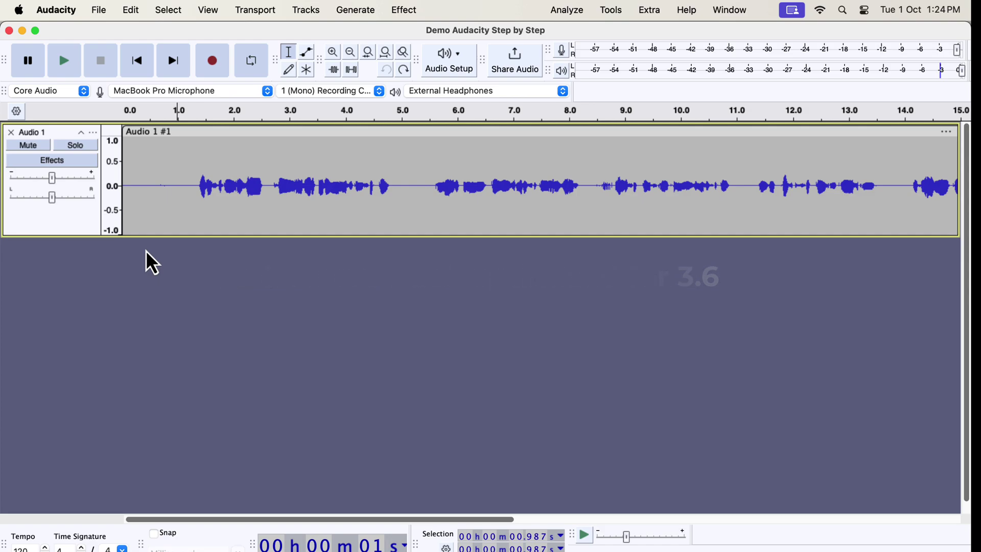
Select the entire Audio 1 #1 voice clip.
double_click(175, 189)
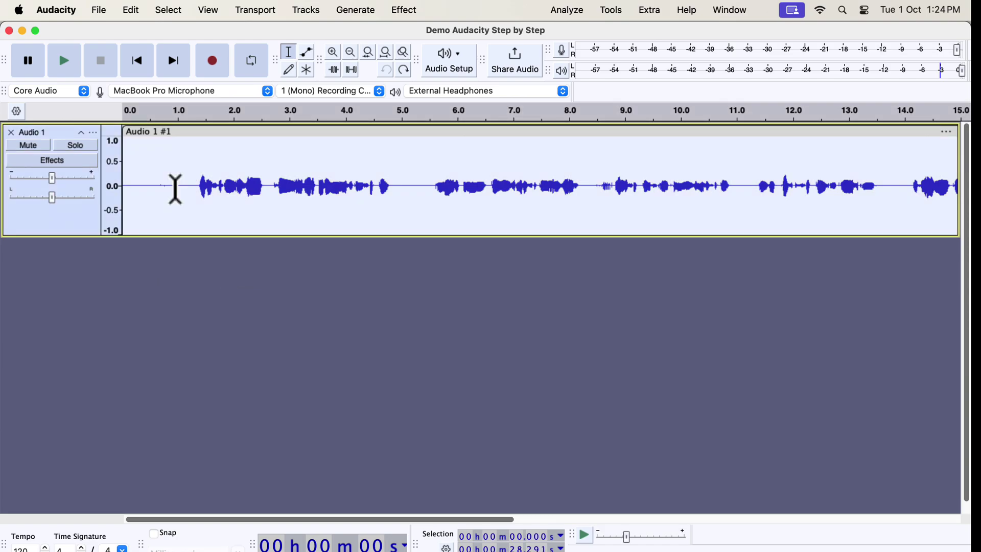
Duplicate the Audio 1 voice track with Edit > Duplicate and select the whole clip on the new second track.
click(131, 10)
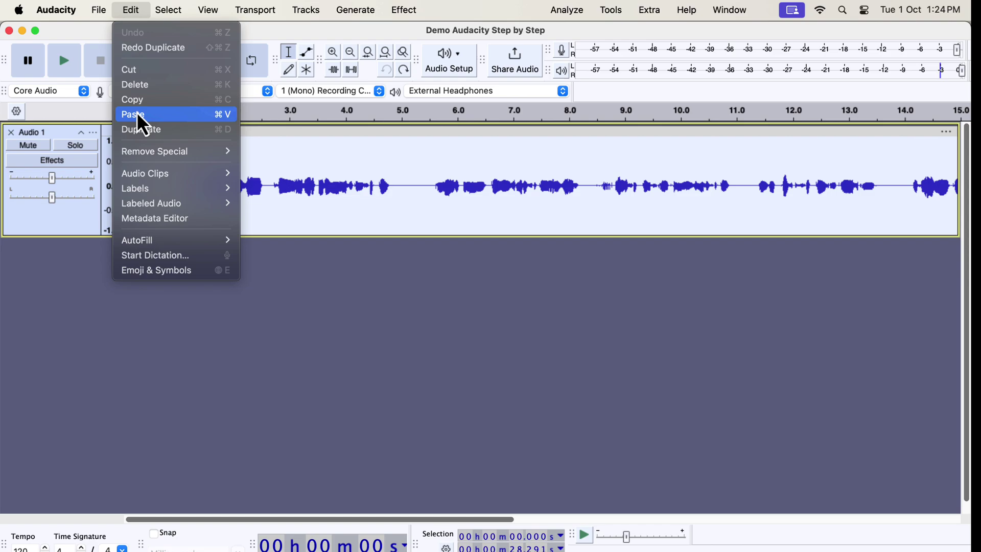
click(217, 131)
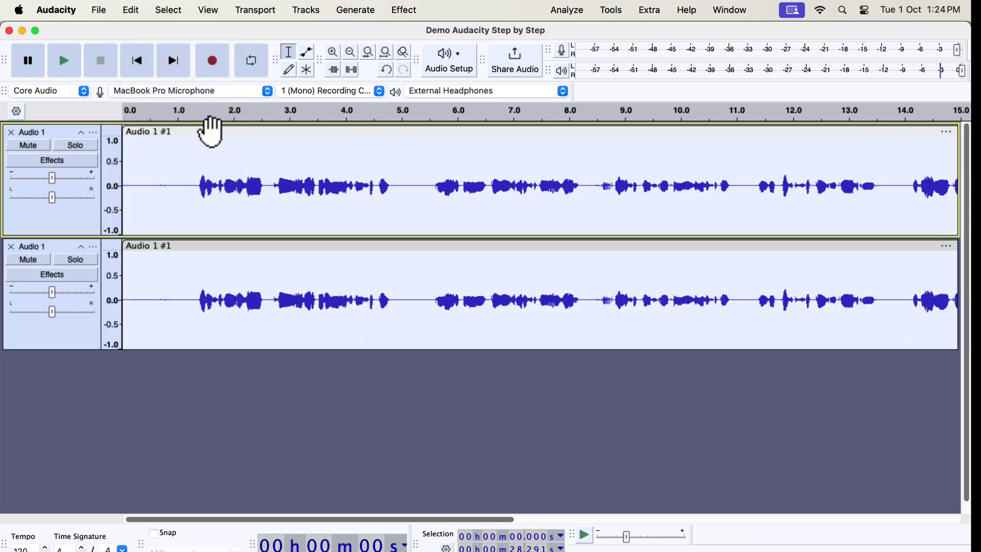
click(169, 265)
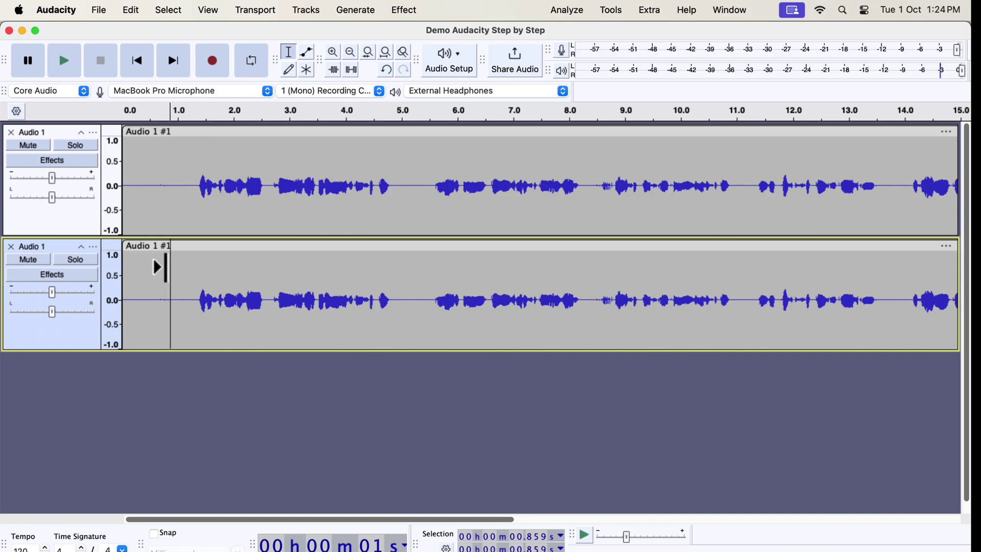
double_click(169, 267)
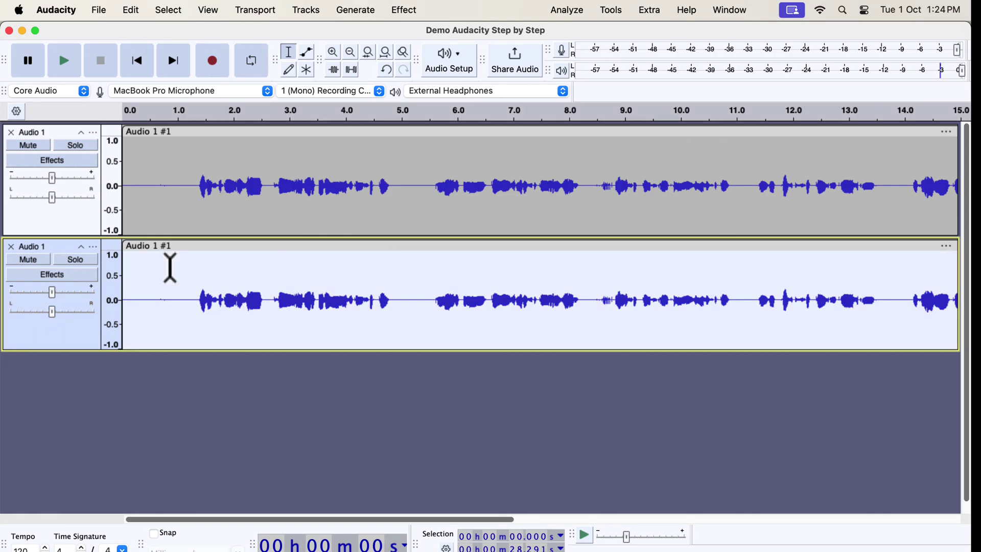
Run Tools > Apply Macro > Clear Vocal 3.6 on the selected duplicate clip.
click(602, 13)
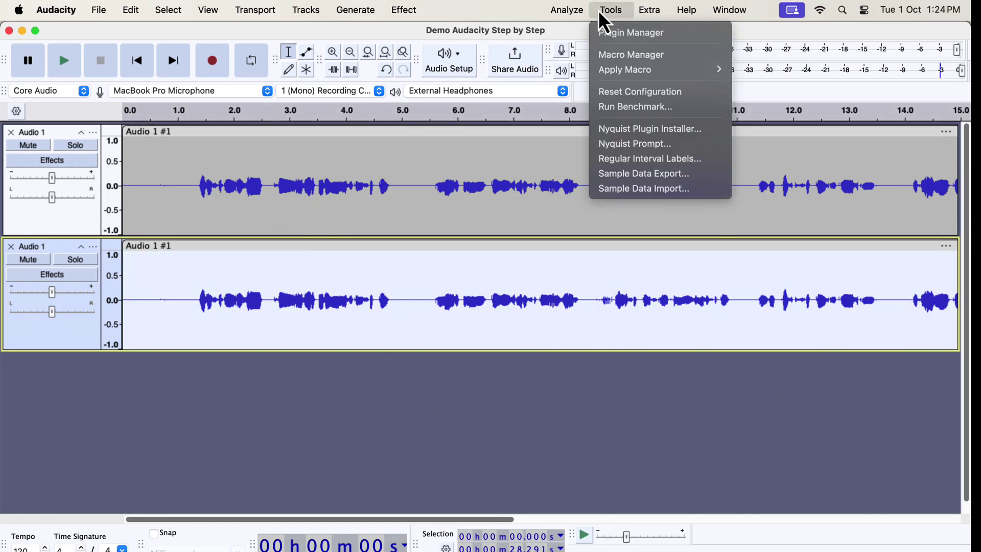
mouse_move(626, 74)
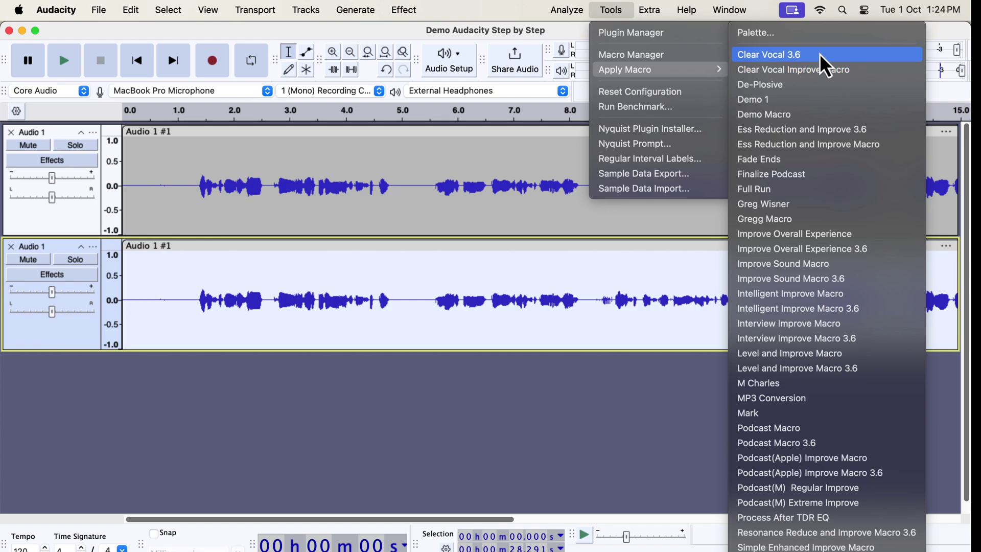
click(822, 57)
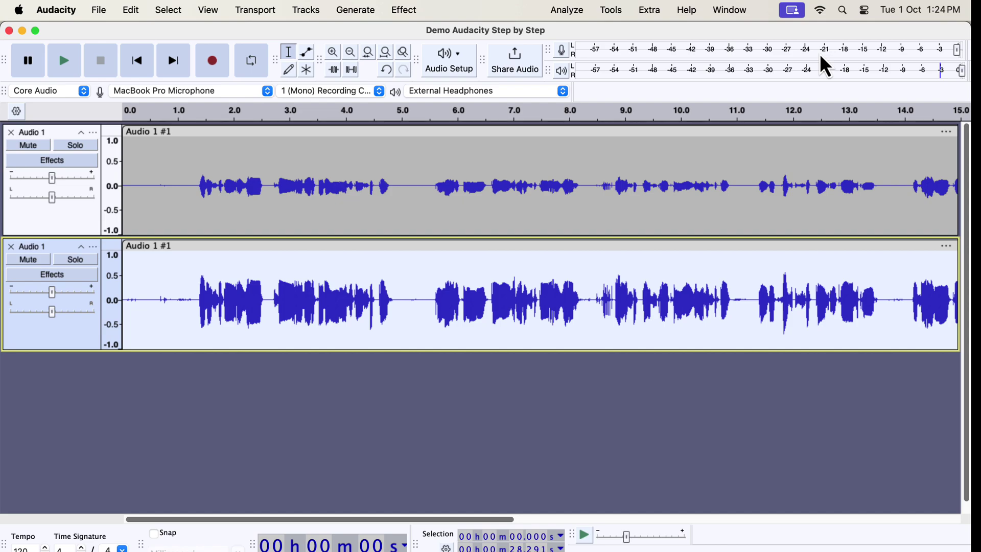
Solo the original top track and play it from about 1 second.
click(78, 146)
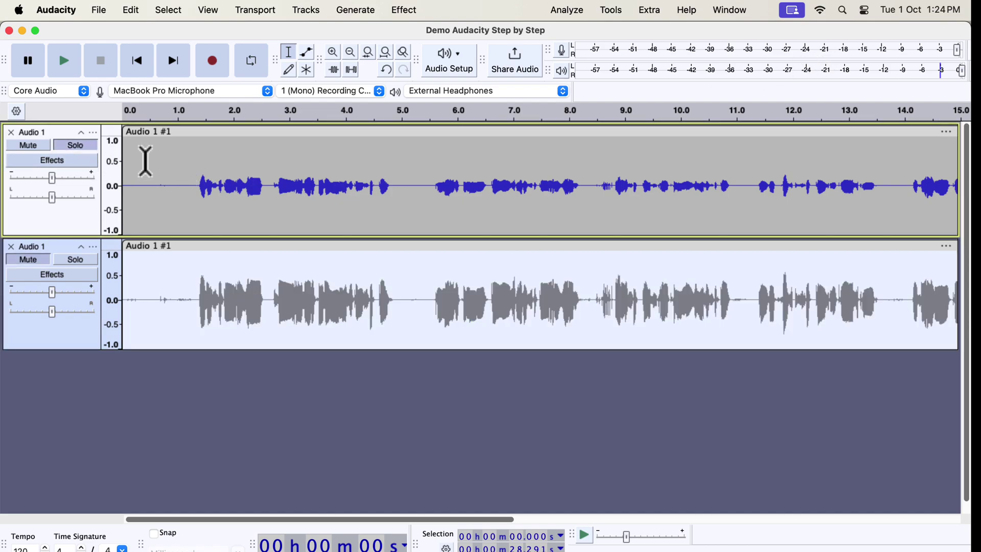
click(182, 163)
key(space)
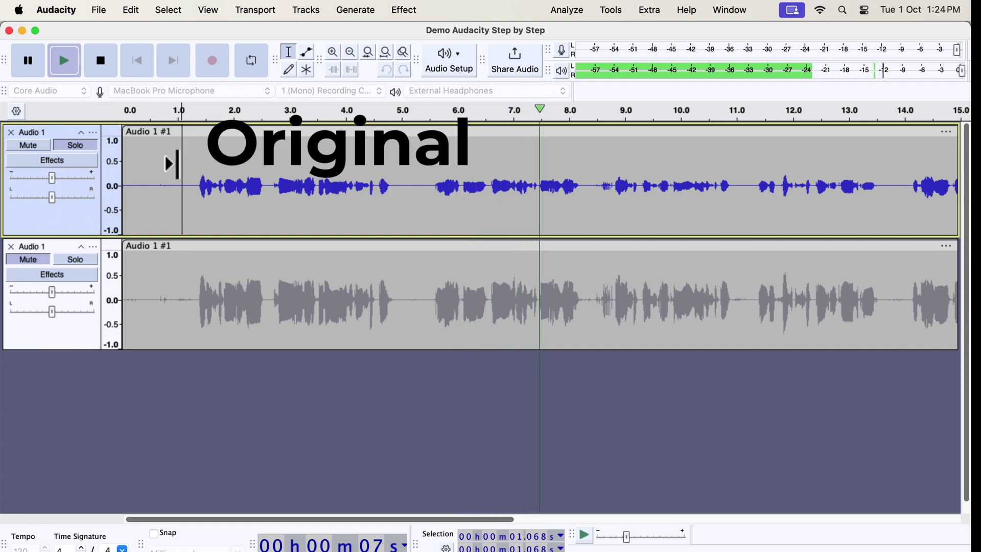
key(space)
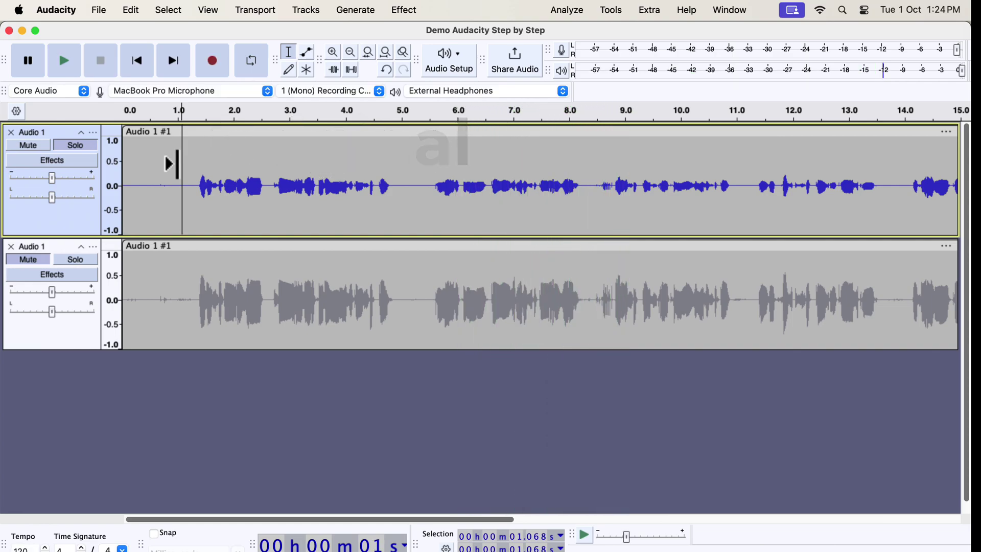
Play the processed track, toggling Solo between both tracks and ending with only the processed one audible.
click(91, 262)
key(space)
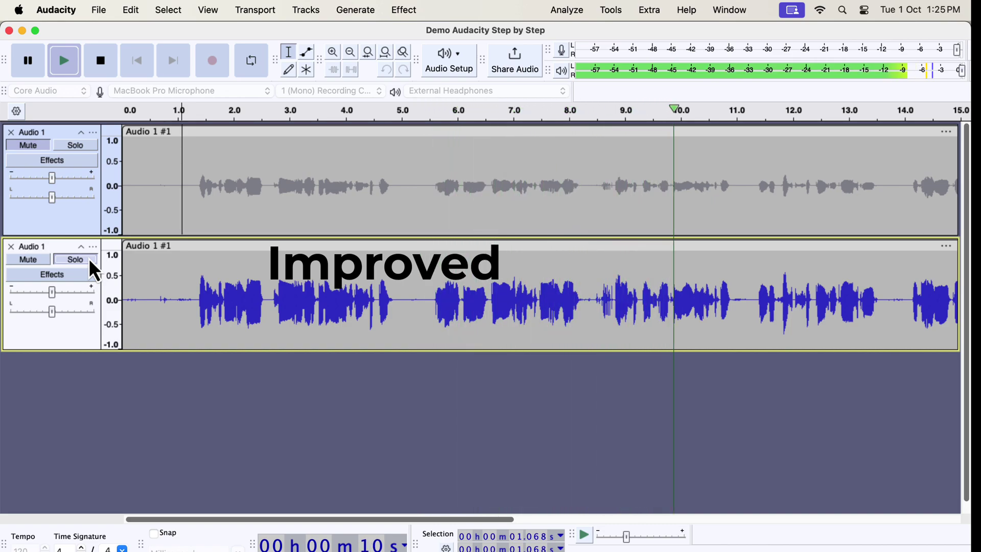
click(90, 261)
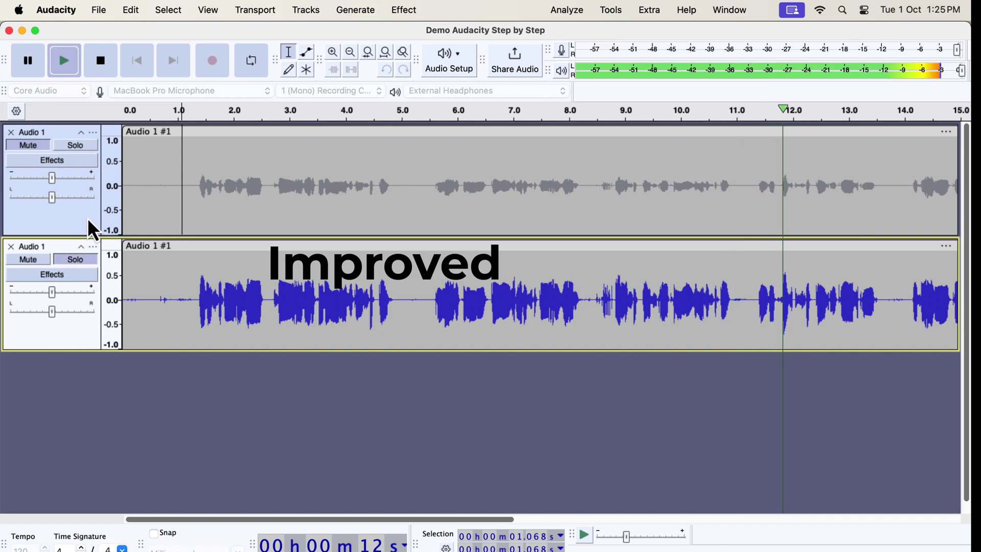
click(91, 148)
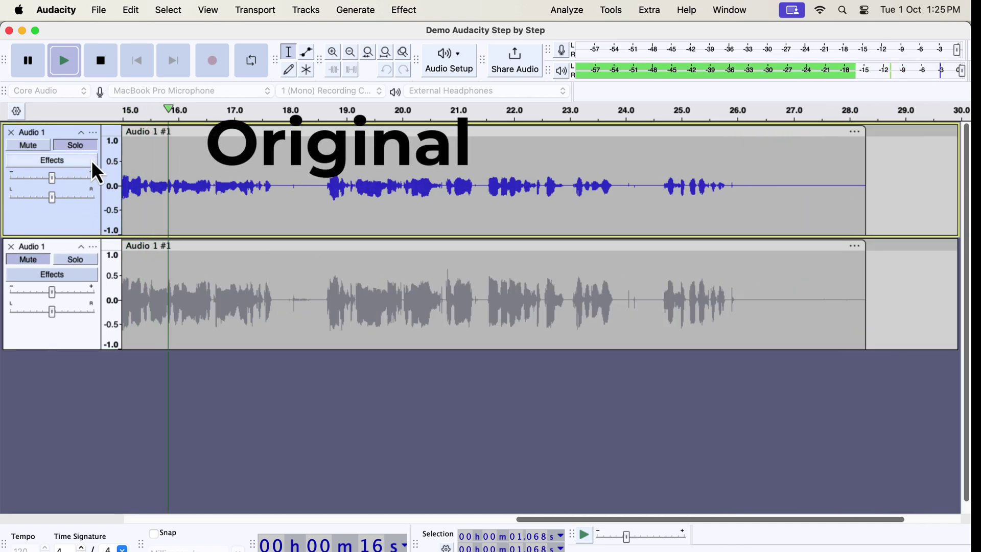
click(83, 260)
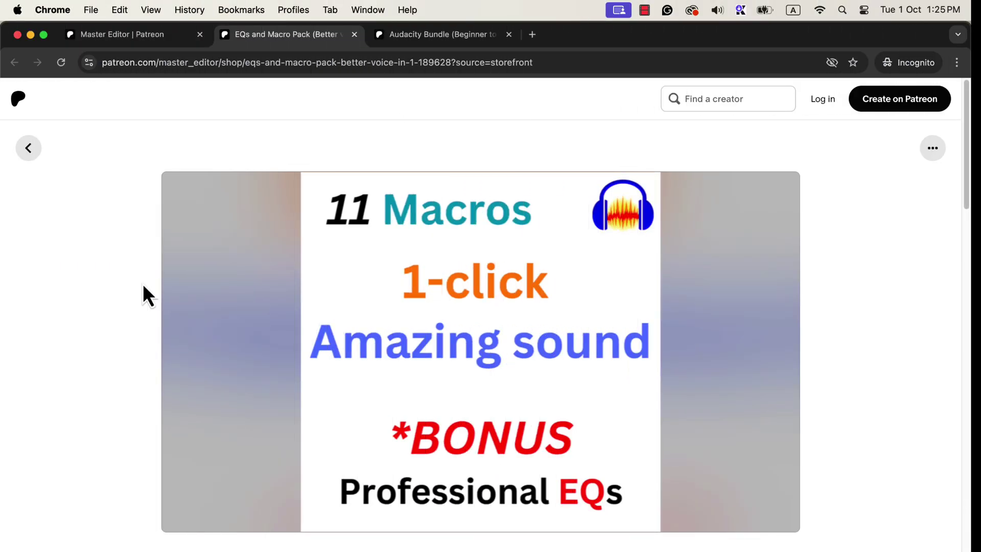
Scroll to the EQs and Macro Pack title, $67 price and description, then switch to Finder.
scroll(143, 279, down, 5)
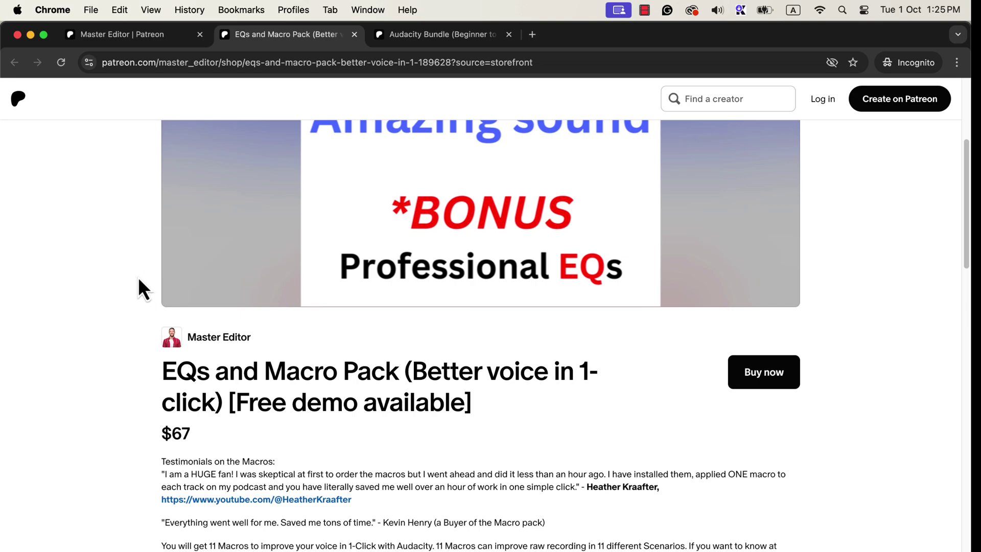
scroll(117, 307, down, 3)
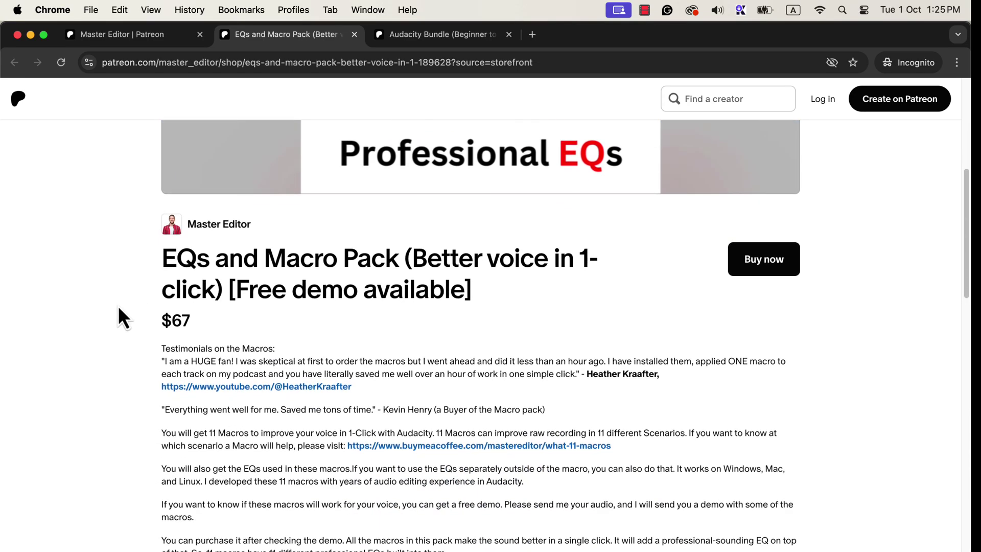
key(super+Tab)
key(super+Tab)
key(super+Tab)
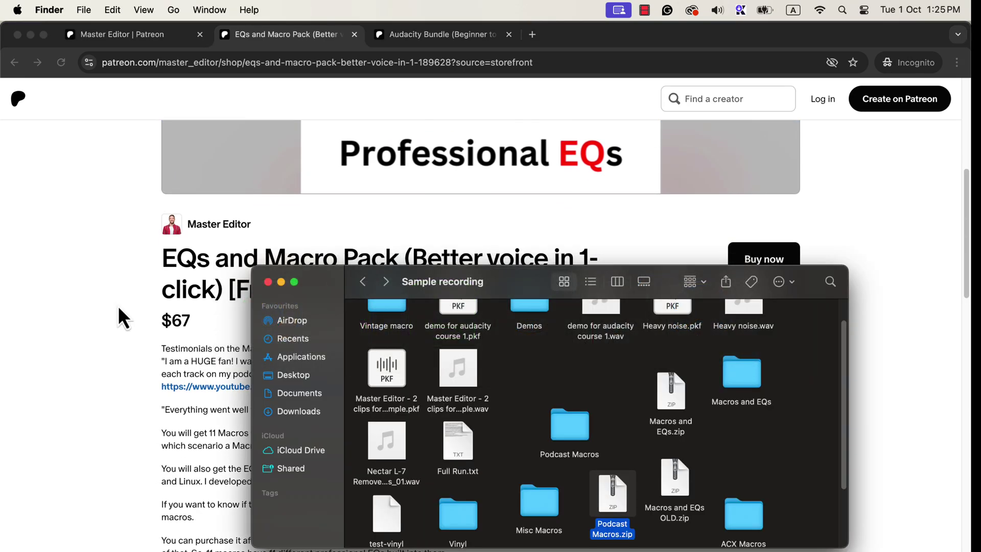
Browse the Macros and EQs folder from Macros and EQs.zip, then return to Audacity.
click(680, 432)
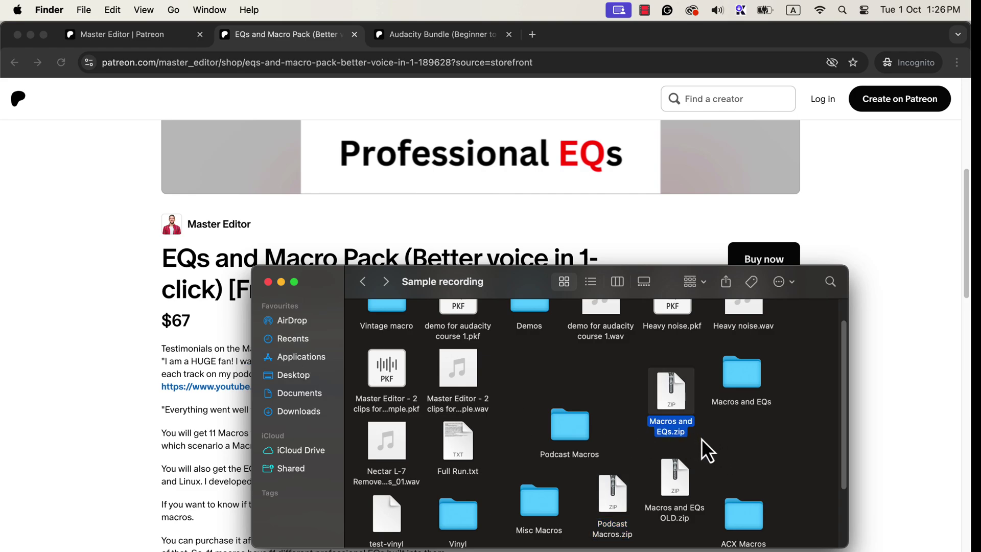
double_click(742, 375)
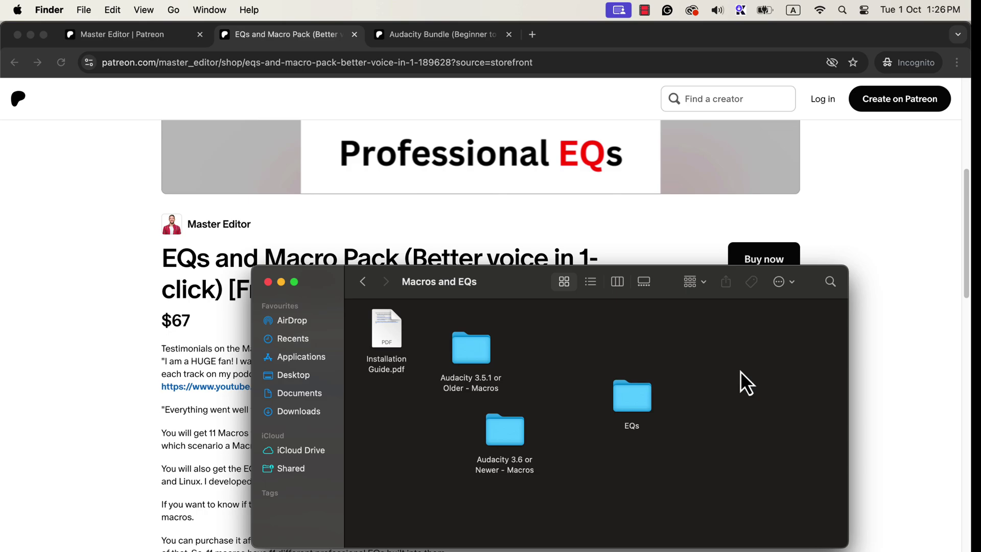
key(super+Tab)
key(super+Tab)
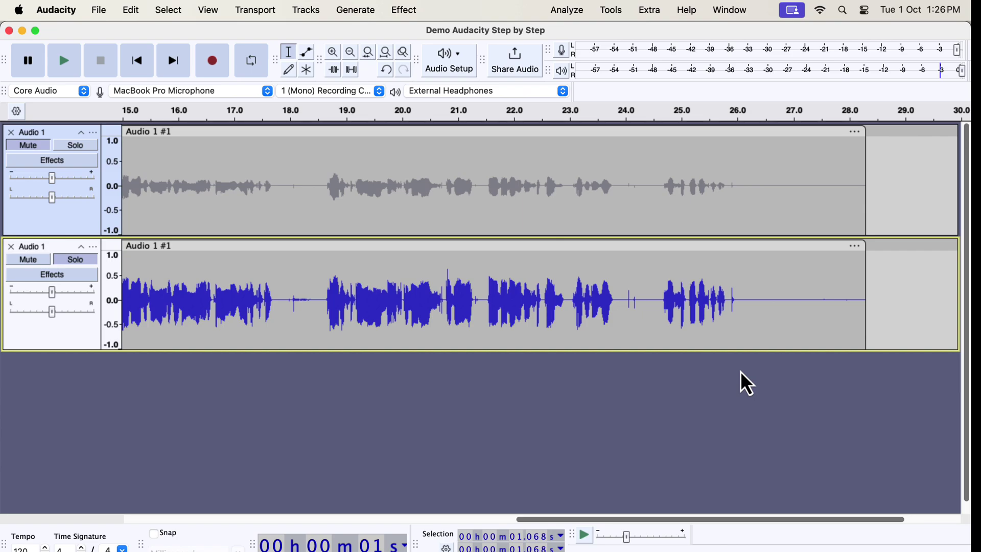
Open Tools > Macro Manager to see Clear Vocal 3.6's Filter Curve EQ, Normalize and Compressor steps.
click(616, 15)
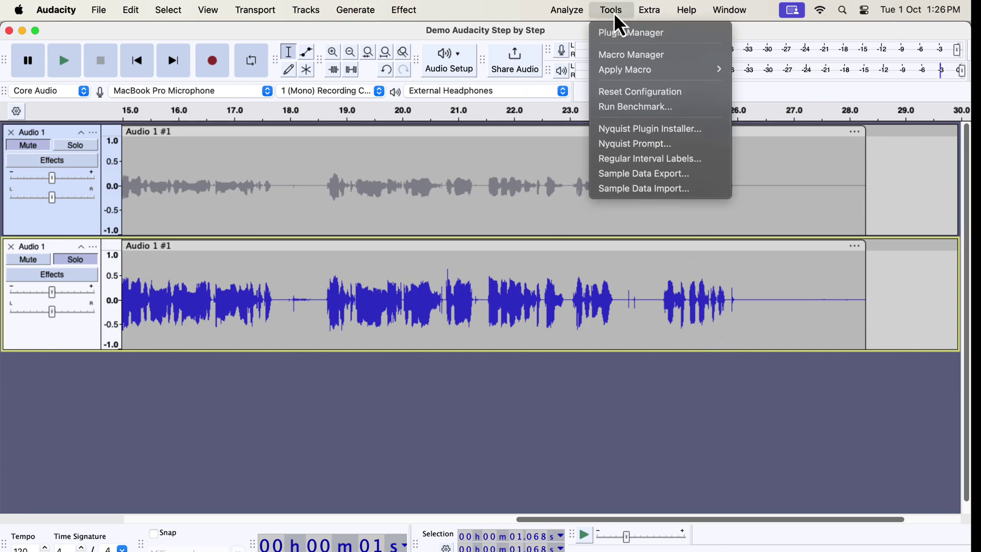
click(618, 55)
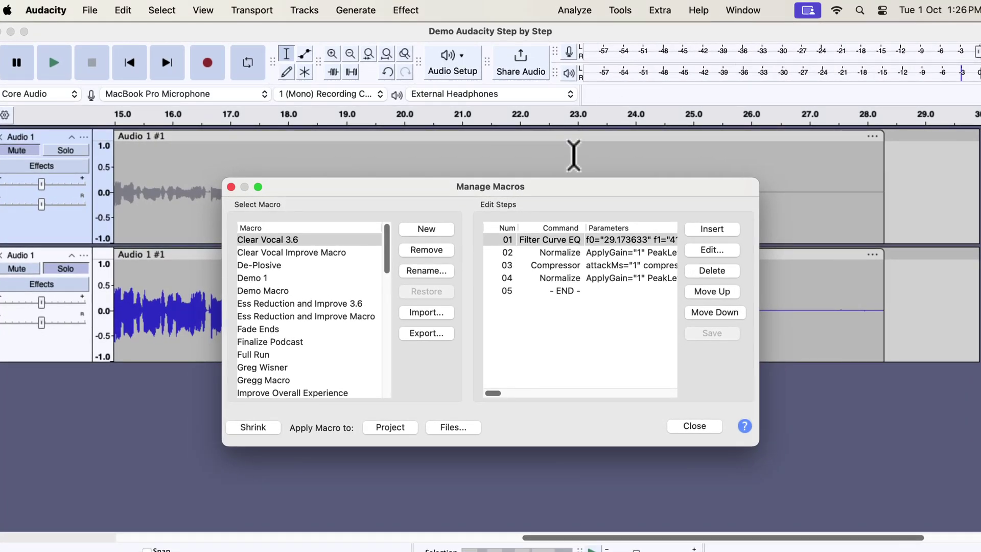
Import a macro file, choosing Clear Vocal 3.6.txt in Macros and EQs > Audacity 3.6 or Newer - Macros.
click(445, 313)
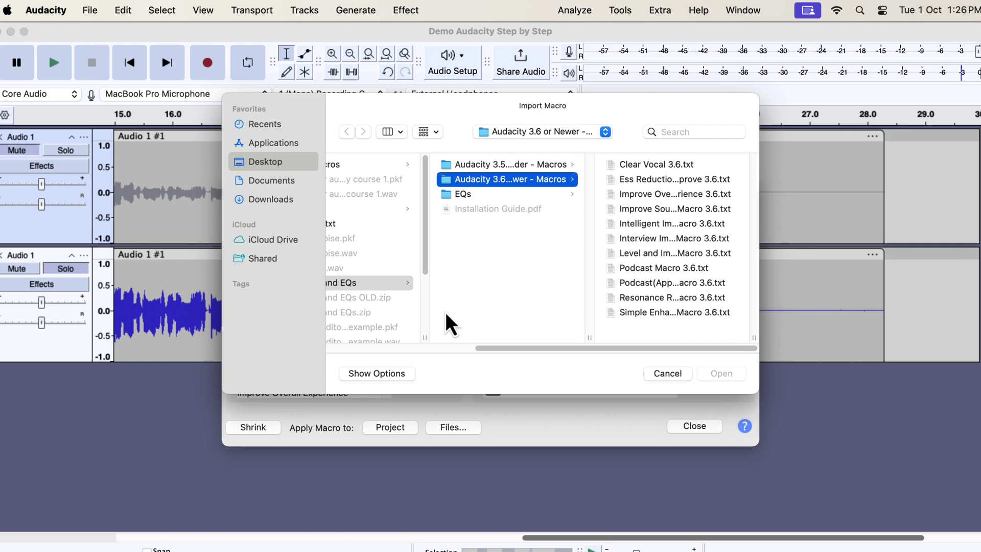
scroll(450, 325, left, 5)
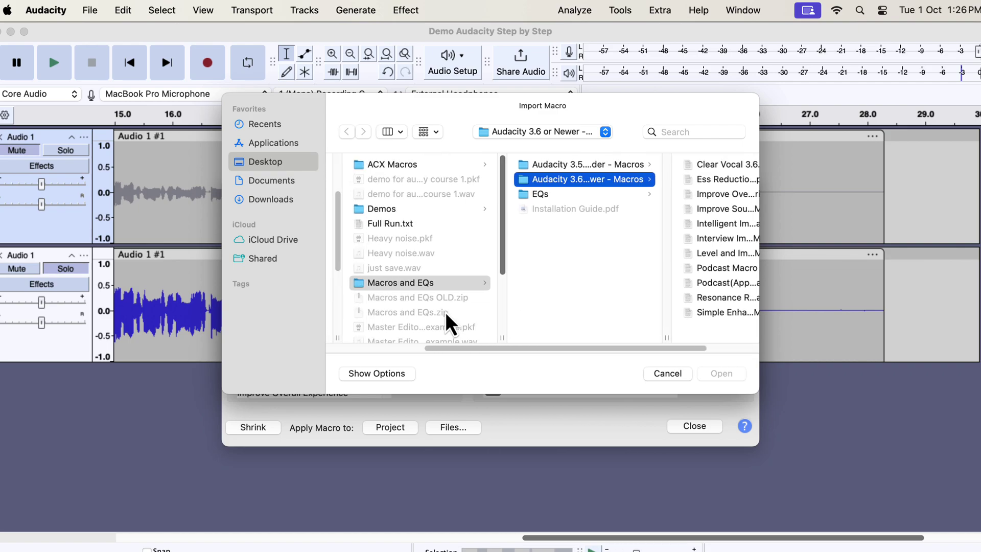
click(442, 287)
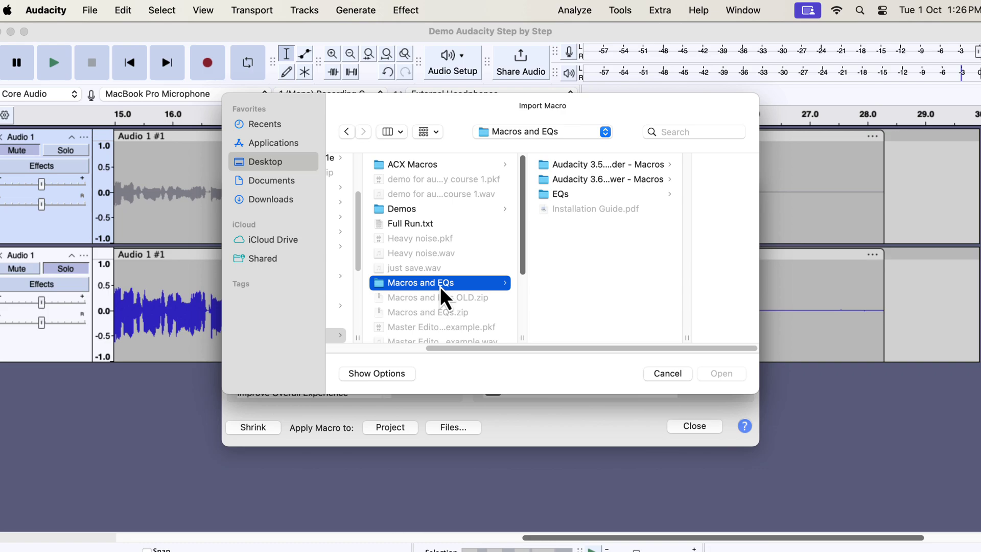
click(608, 180)
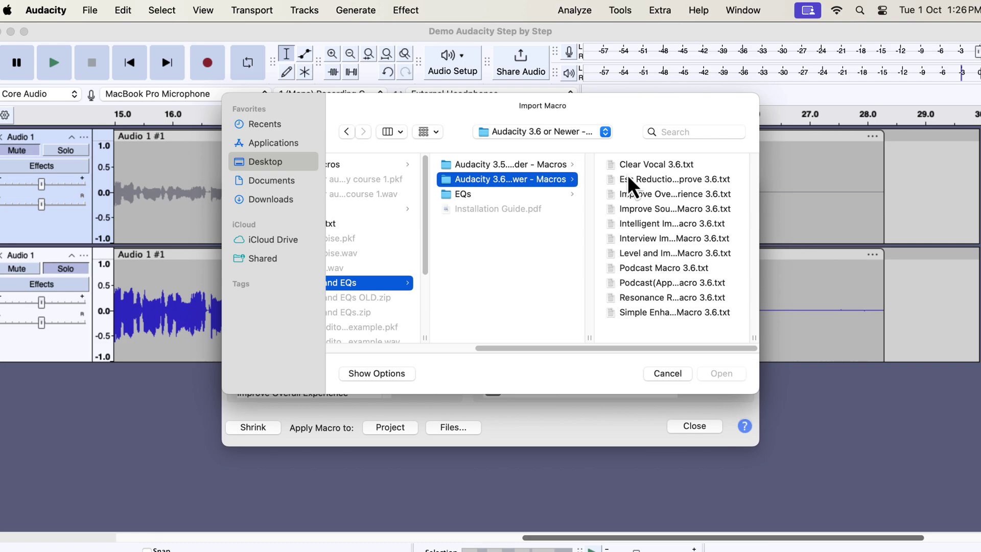
click(655, 171)
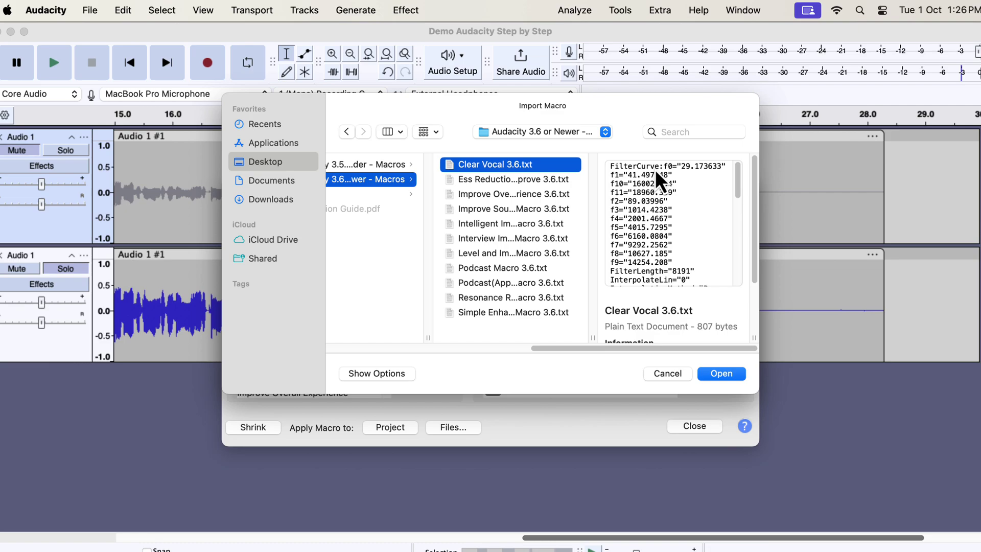
Import Clear Vocal 3.6.txt, replacing the existing macro, and close Manage Macros.
click(718, 375)
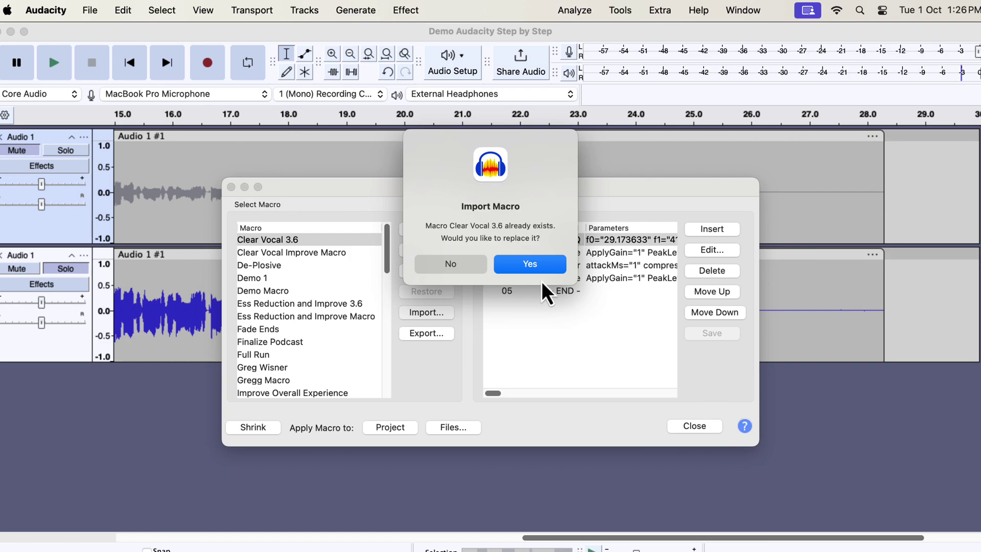
click(519, 264)
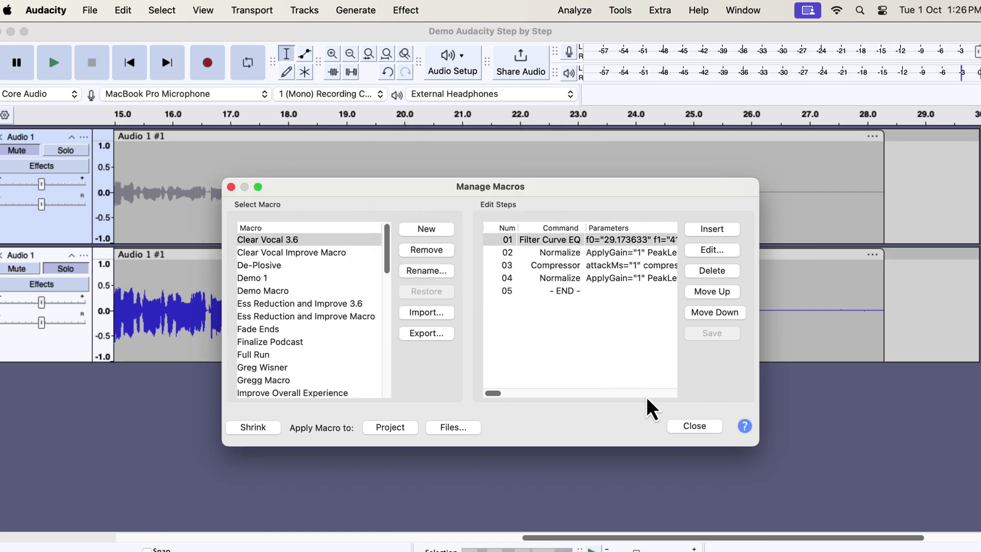
click(686, 430)
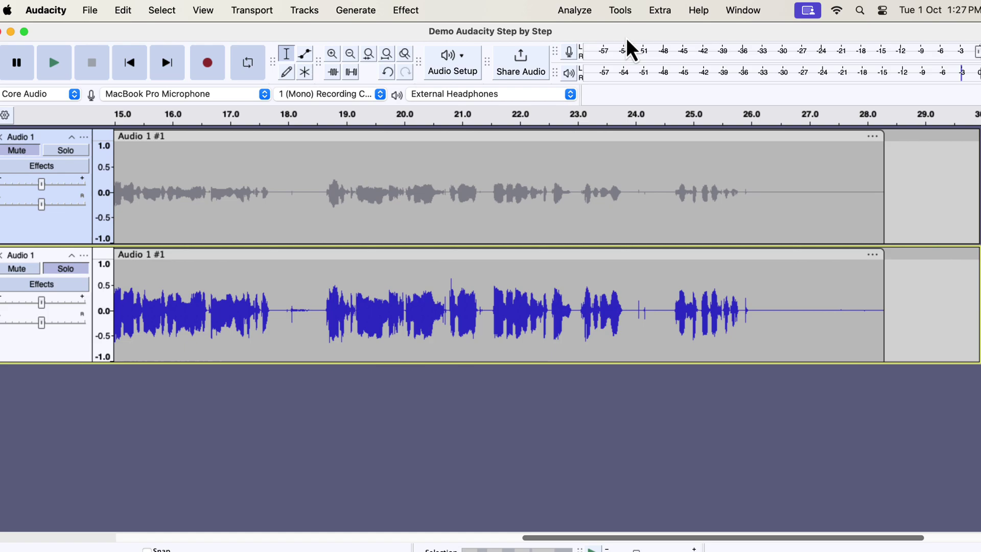
click(621, 11)
Show the Tools > Apply Macro list, then switch Spaces to the Chrome Patreon page.
mouse_move(635, 77)
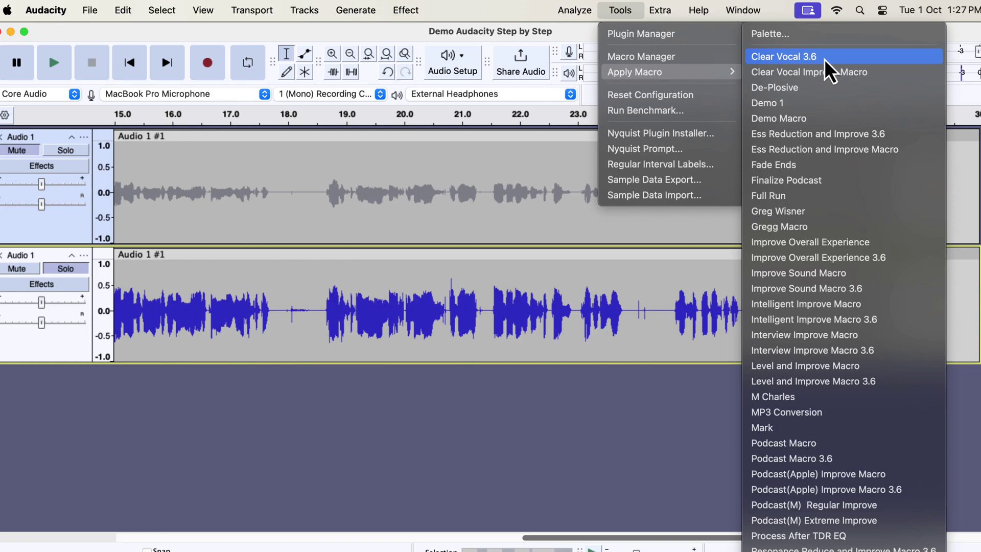
key(ctrl+Right)
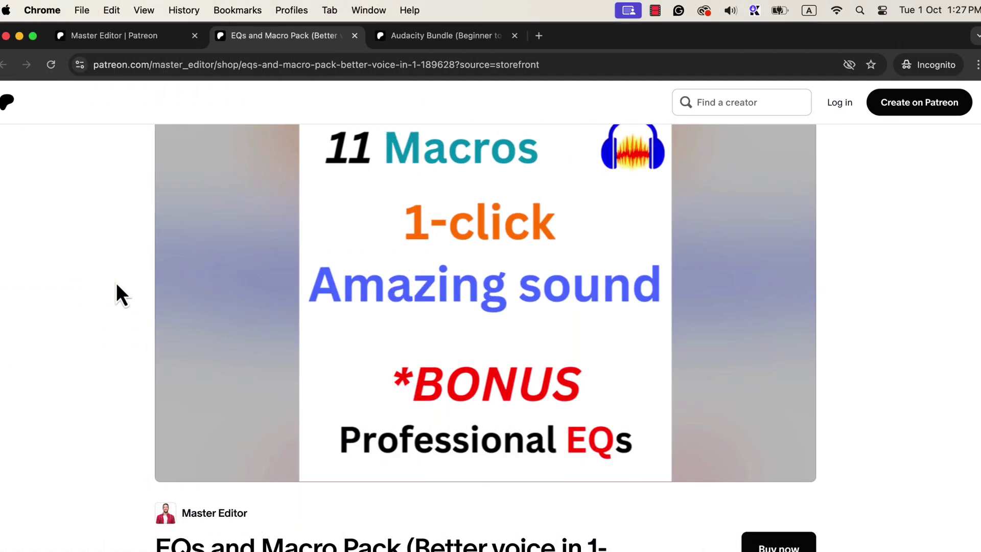
Read down the EQs and Macro Pack description, then bring up the Audacity Bundle (Beginner to Advanced) listing.
scroll(115, 283, down, 5)
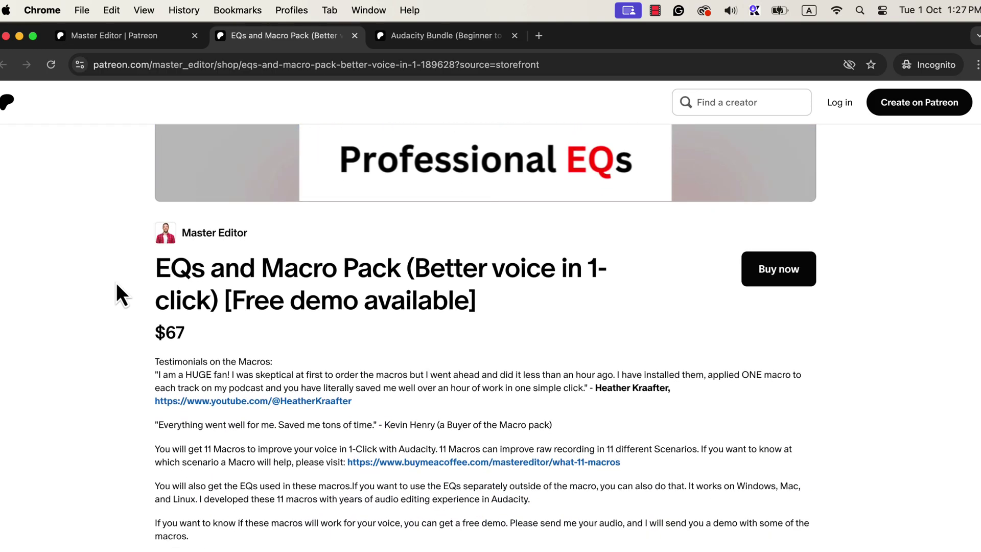
scroll(118, 217, down, 1)
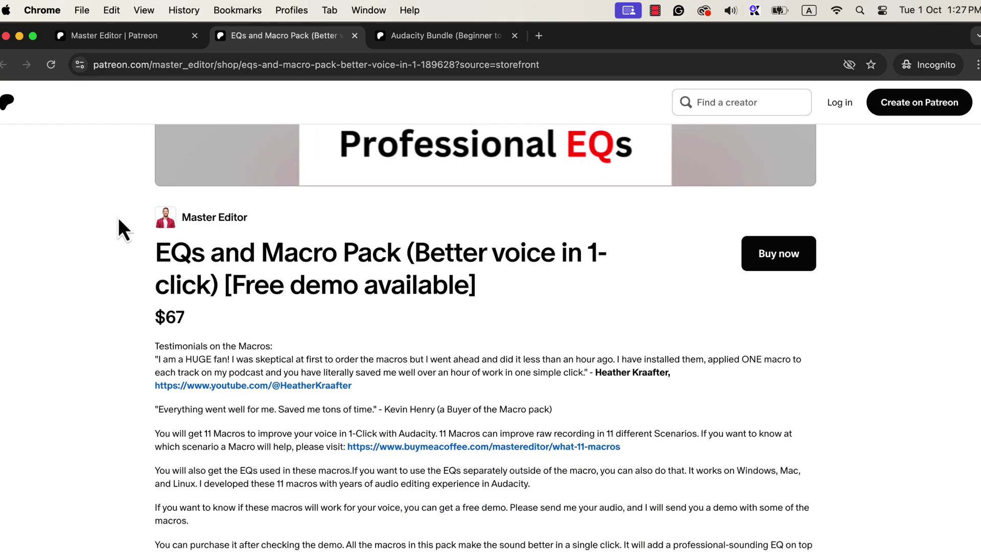
scroll(118, 217, down, 4)
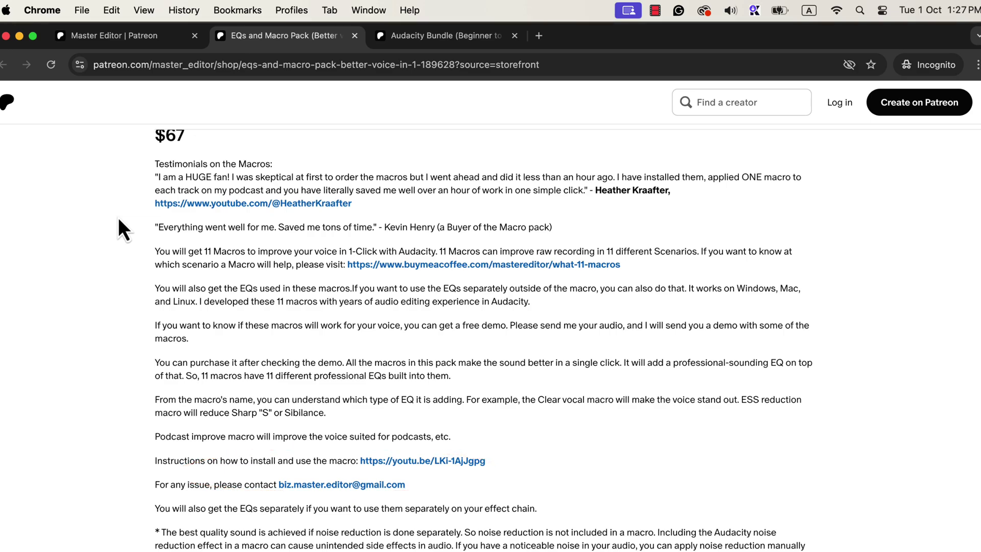
click(489, 44)
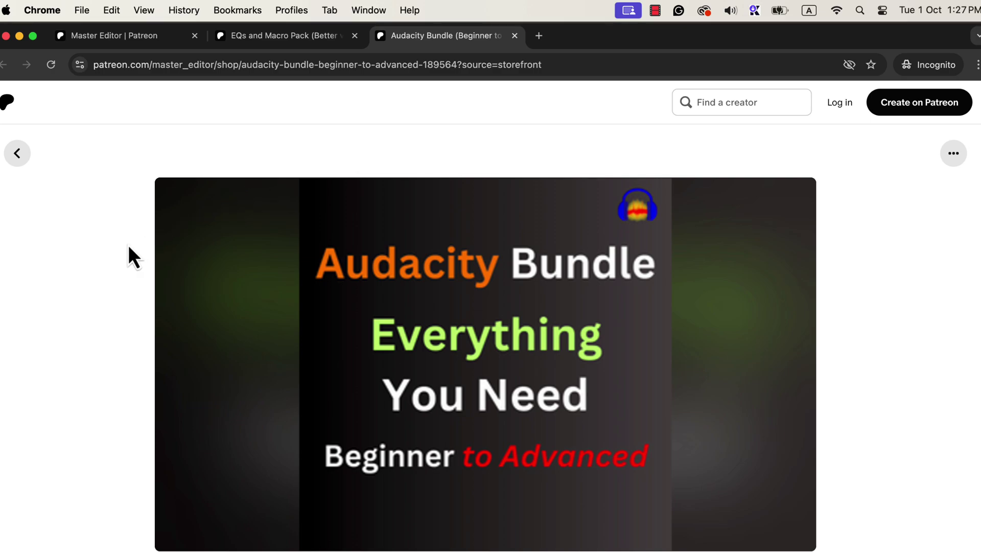
scroll(125, 215, down, 1)
scroll(125, 174, down, 7)
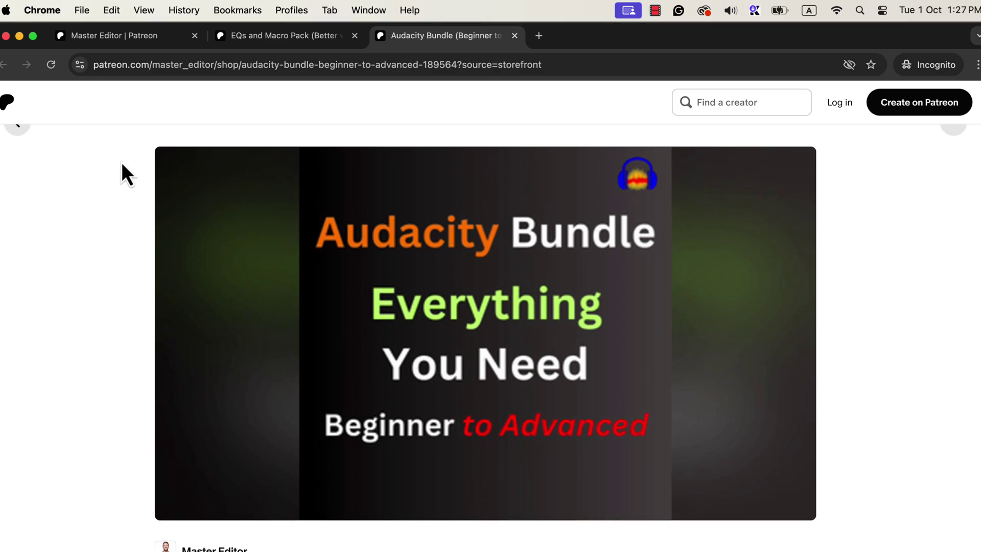